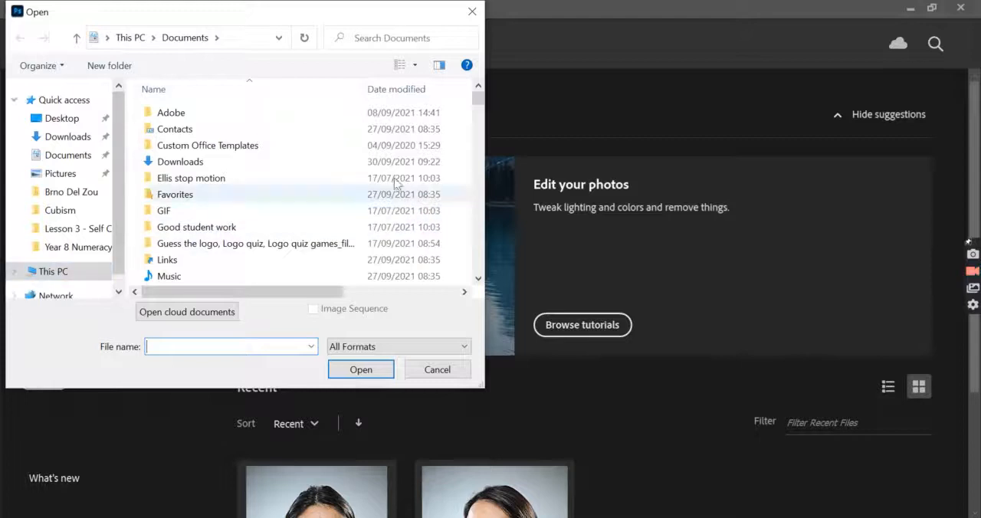
Step: Search the documents for "brno" and open the image brno 1
click(364, 42)
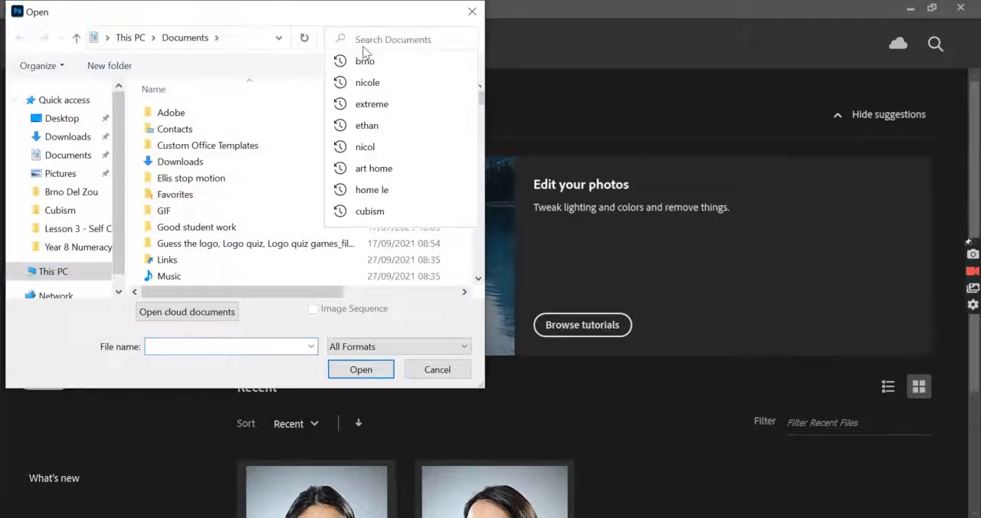
text(brno)
click(367, 57)
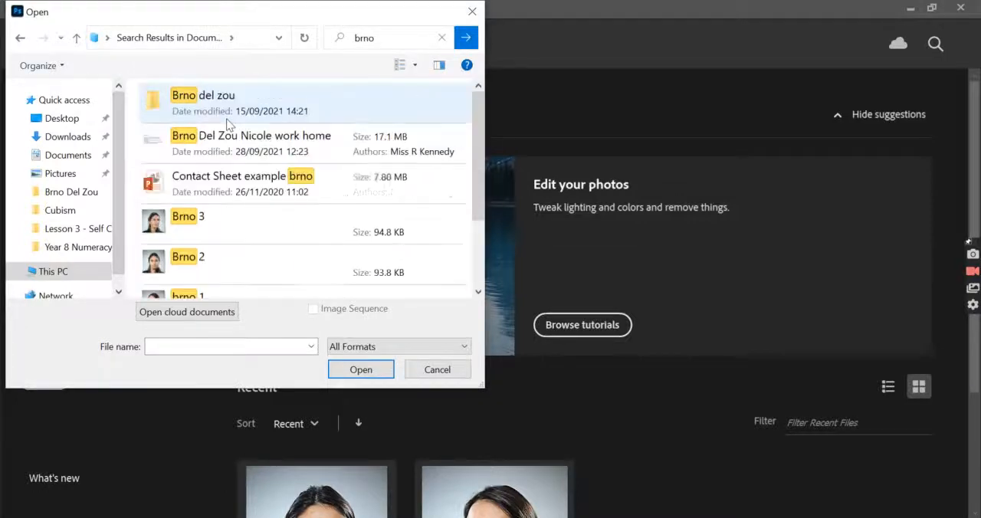
scroll(219, 219, down, 2)
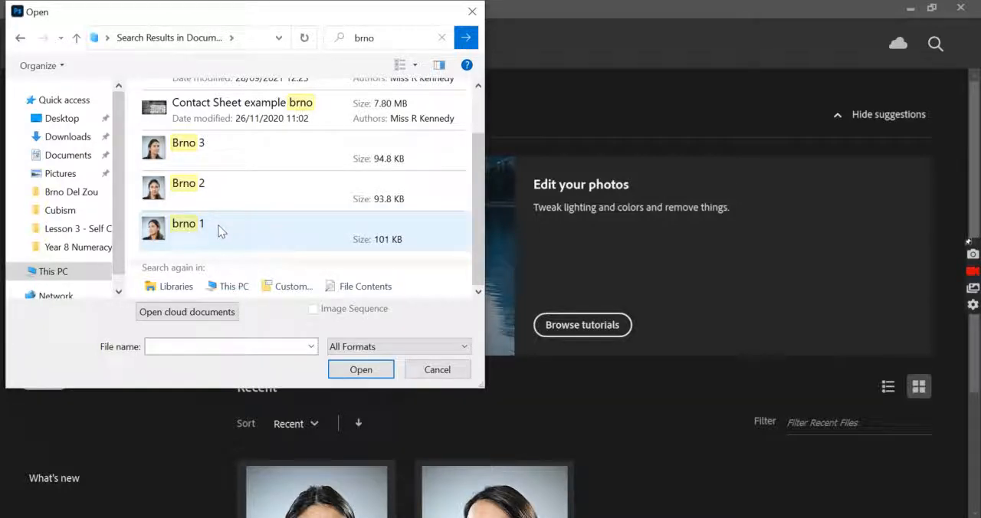
click(218, 225)
click(359, 371)
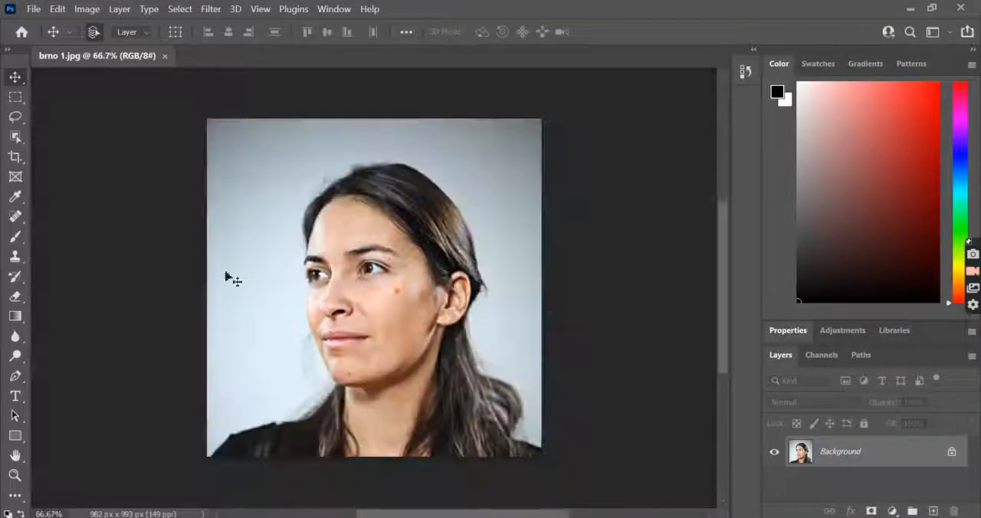
Step: Find the image Brno 2 with a "brno" search and open it as a second document
click(35, 10)
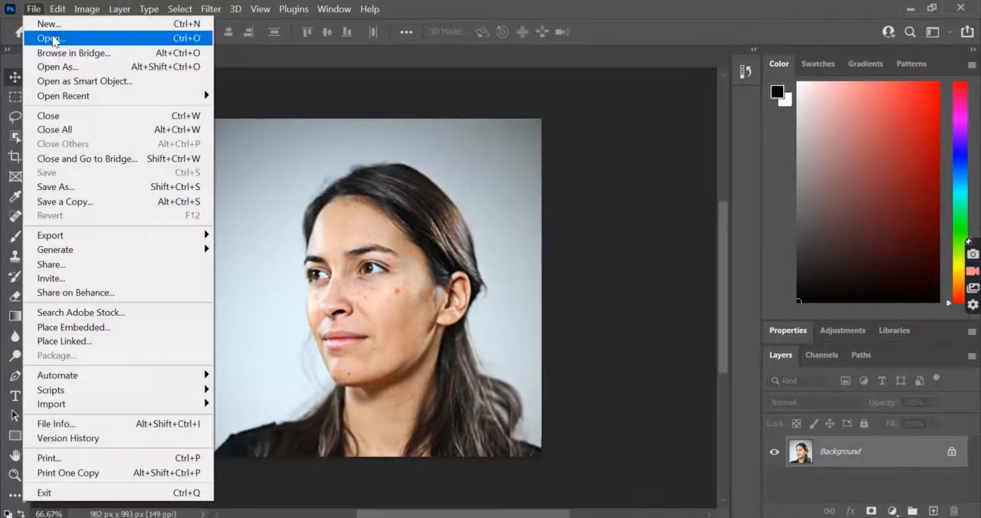
click(46, 38)
click(373, 39)
text(brno)
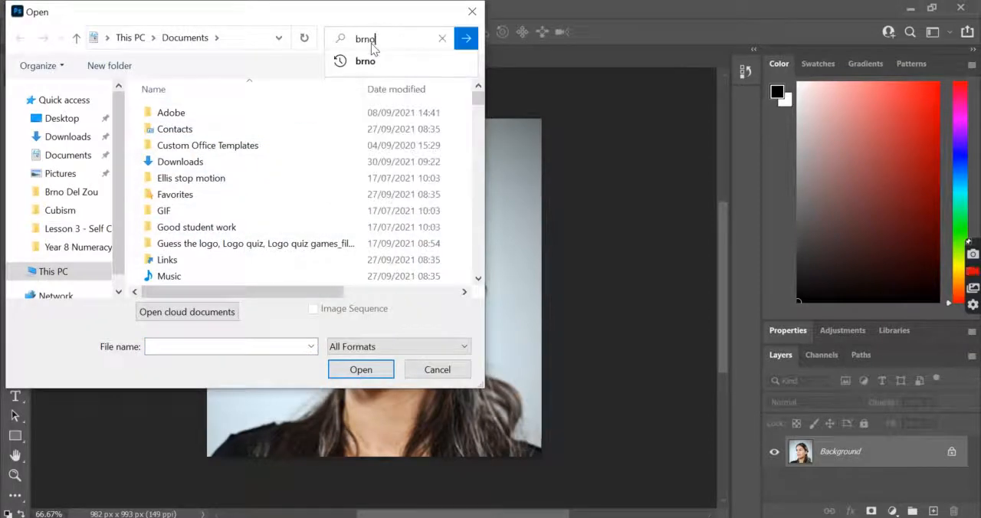
click(376, 60)
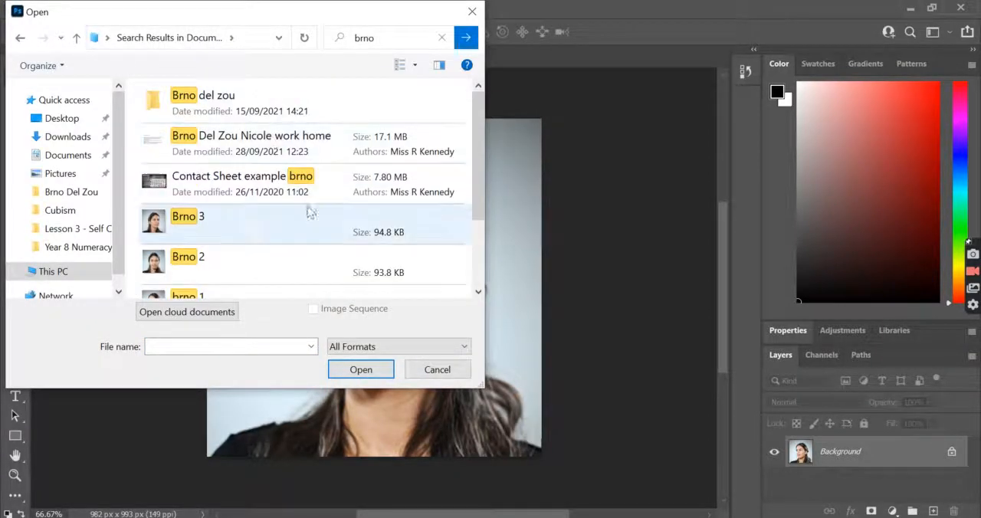
click(203, 259)
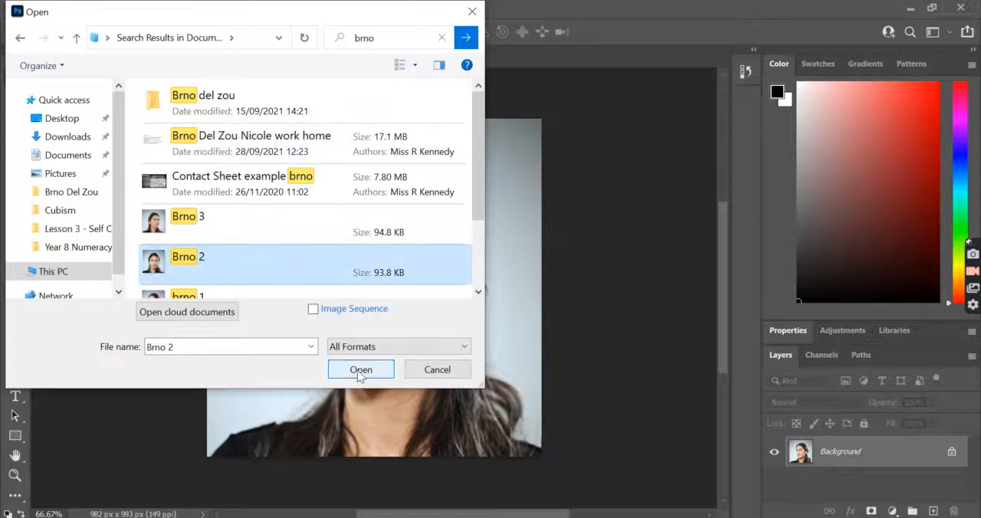
click(361, 370)
Step: Find the image Brno 3 with a "brno" search and open it as a third document
click(33, 9)
click(52, 38)
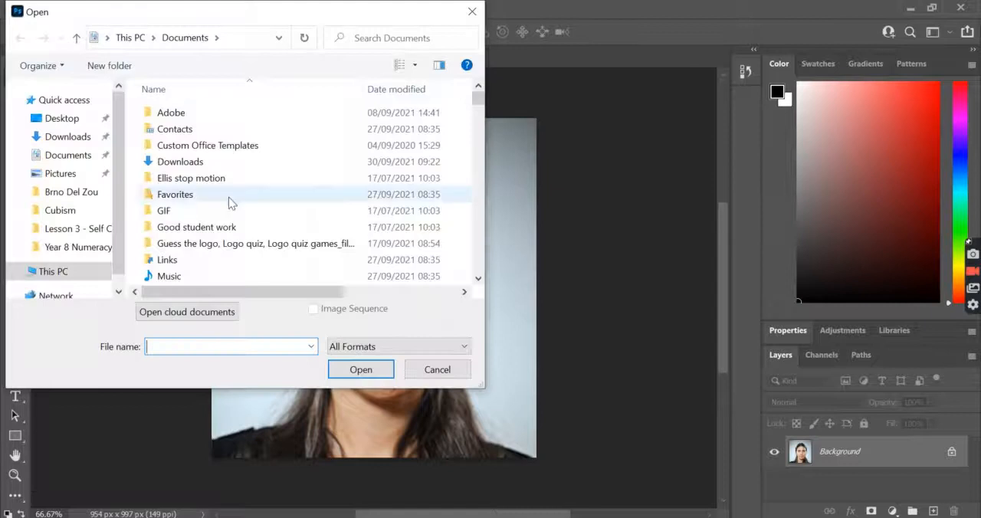
click(376, 39)
text(brno)
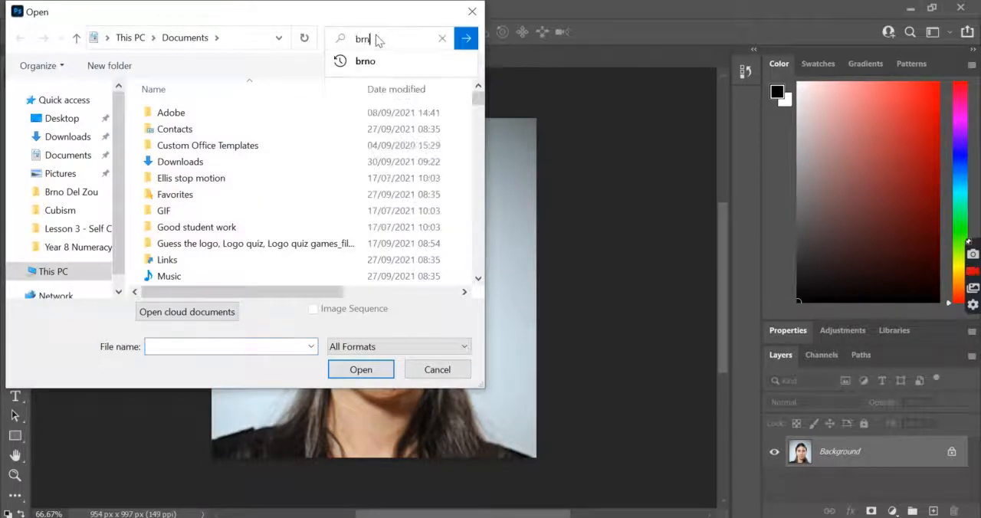
click(376, 66)
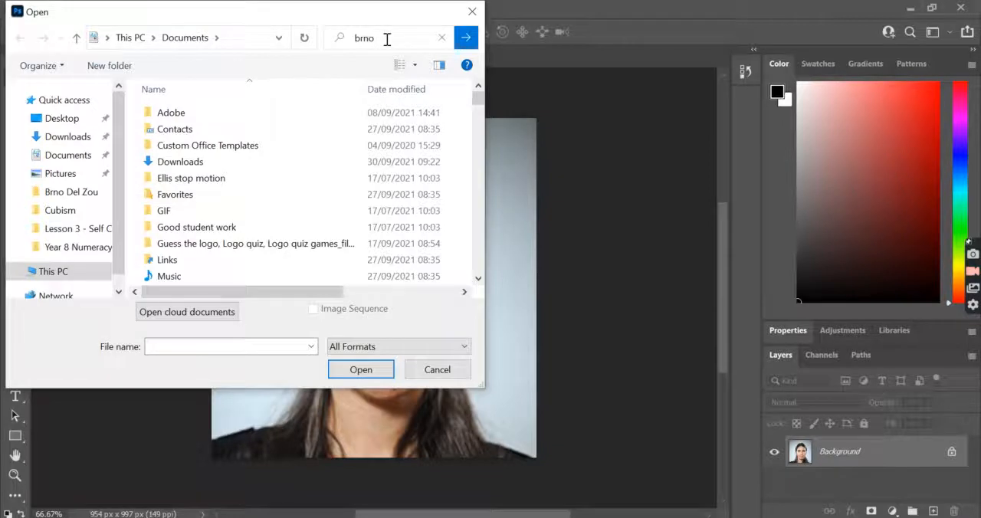
scroll(368, 172, down, 3)
scroll(376, 184, down, 2)
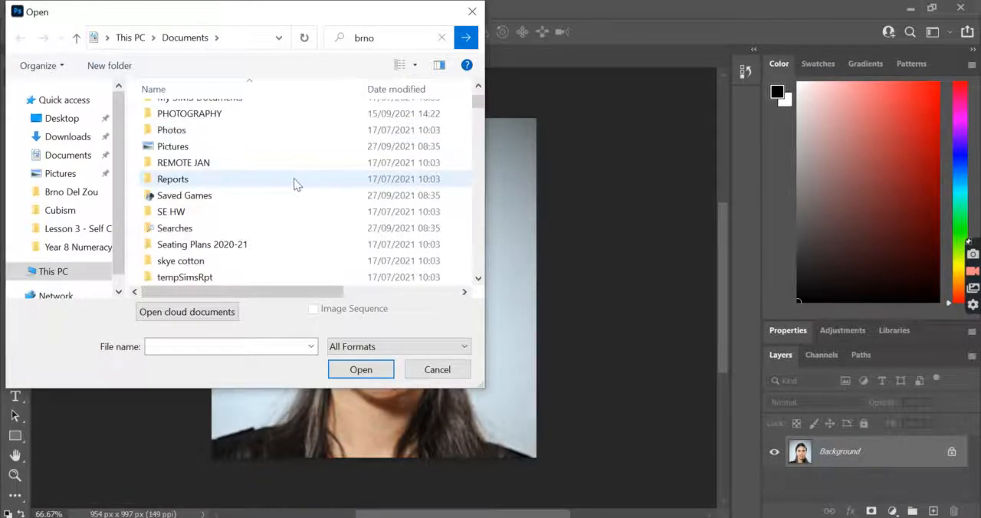
scroll(431, 138, up, 4)
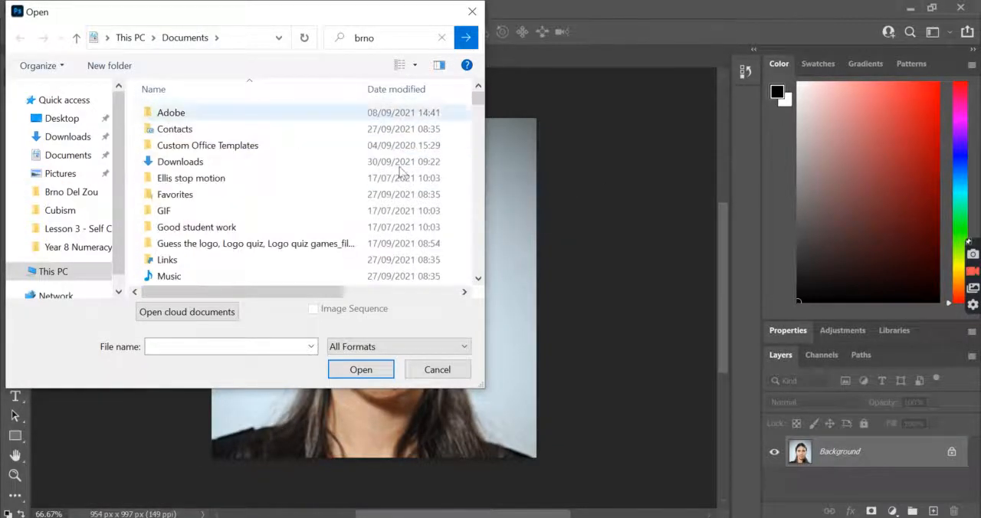
key(Return)
click(253, 230)
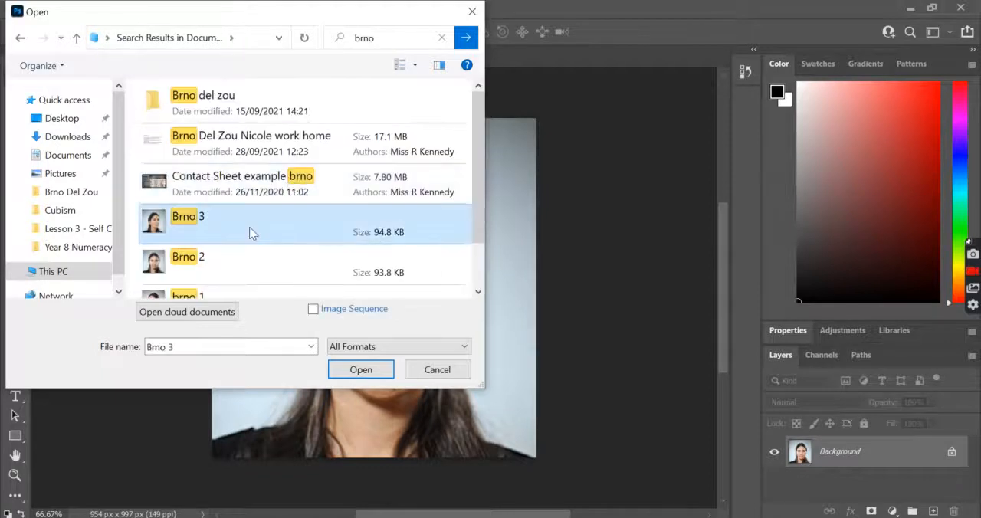
click(358, 370)
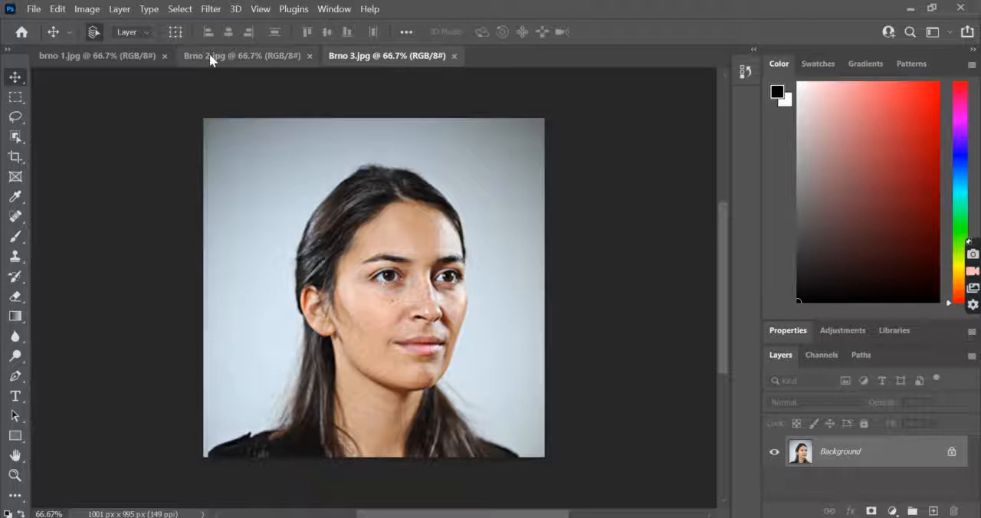
Step: Look through the three open portraits to compare their lighting and colour
click(99, 60)
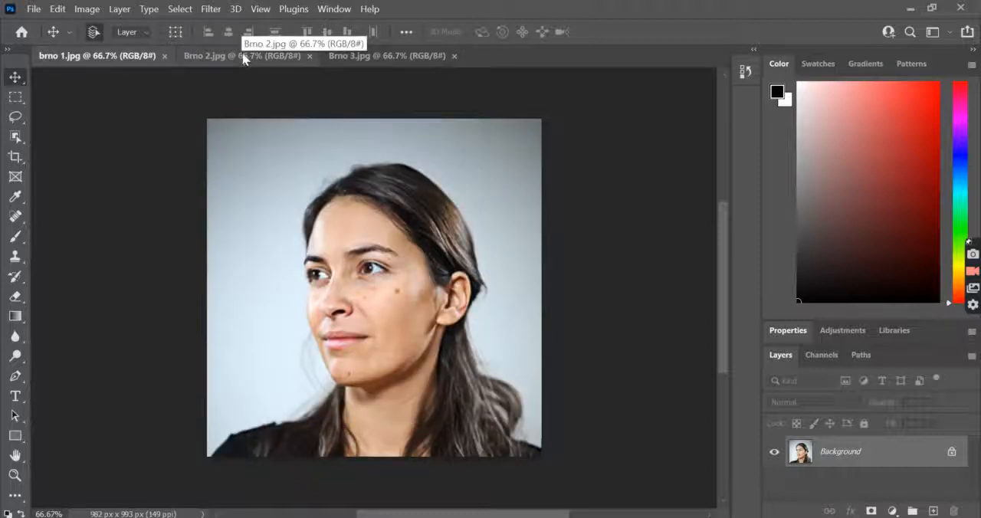
click(243, 59)
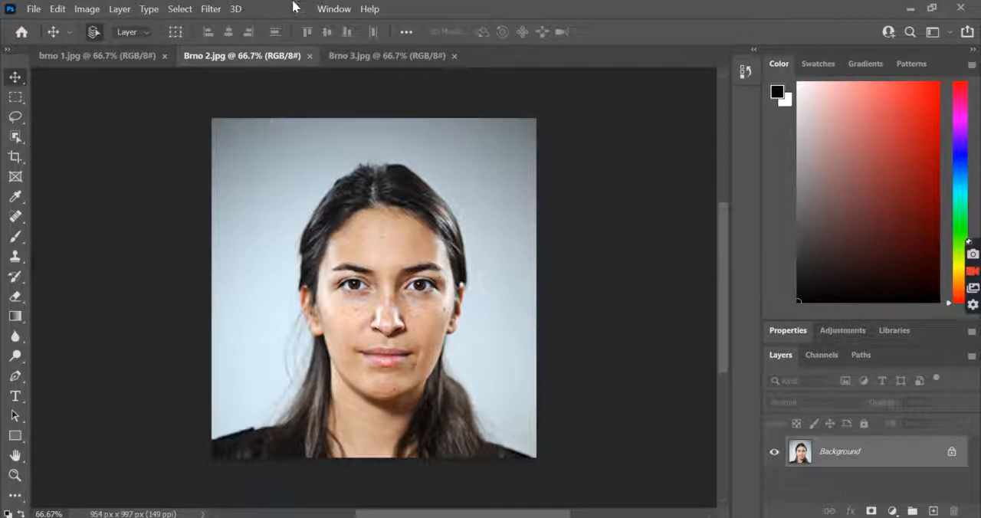
click(86, 59)
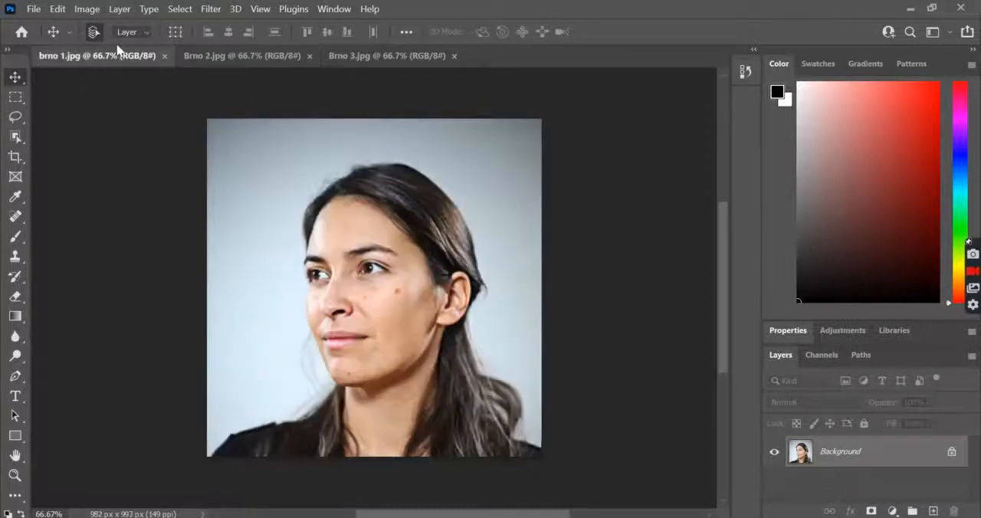
click(229, 56)
click(383, 57)
click(207, 56)
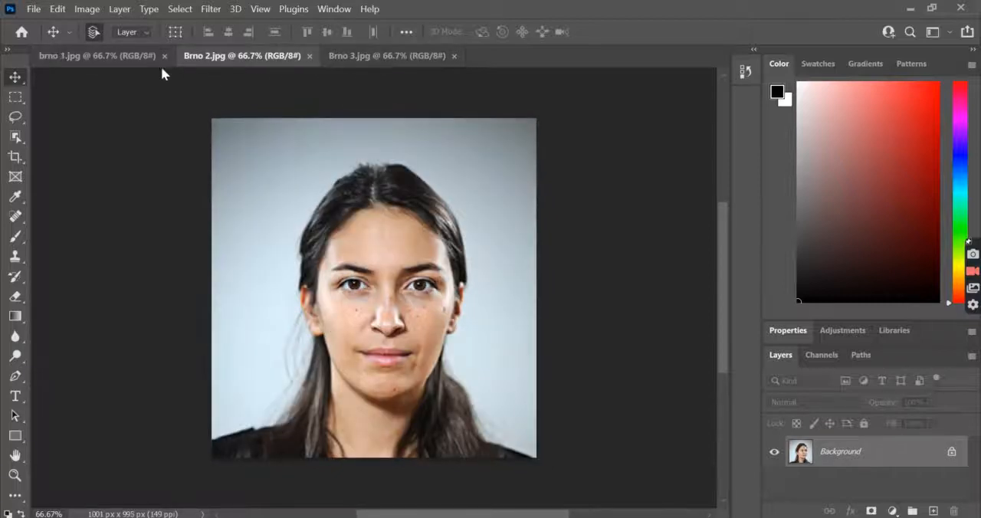
Step: Apply a Brightness/Contrast adjustment to the brno 1 portrait with brightness -5 and contrast 3
click(92, 57)
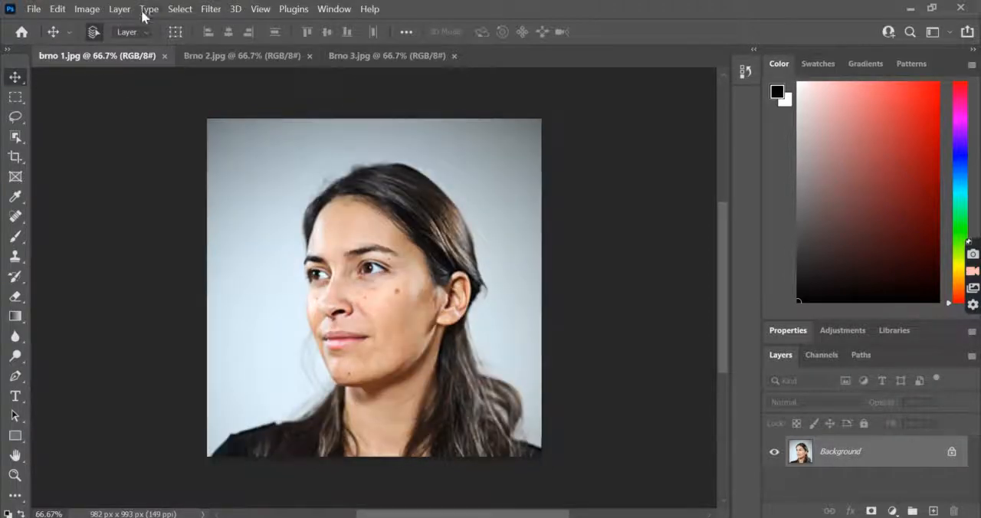
click(88, 9)
mouse_move(216, 51)
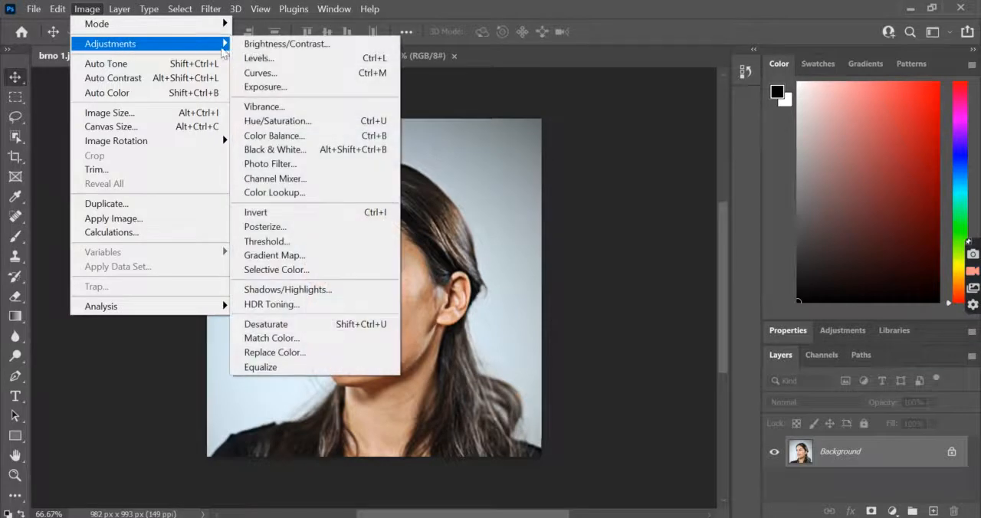
click(321, 45)
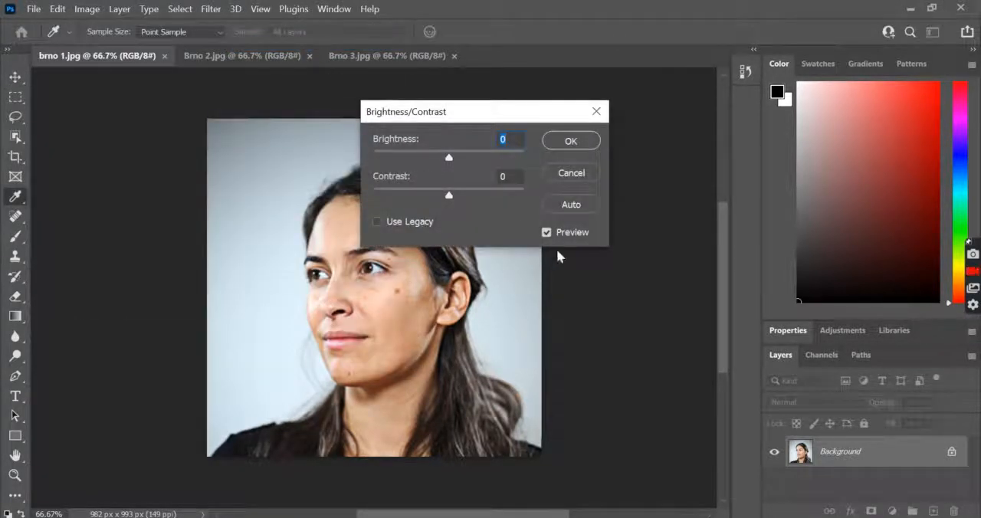
drag(461, 116, 647, 128)
drag(634, 162, 635, 163)
drag(634, 198, 632, 163)
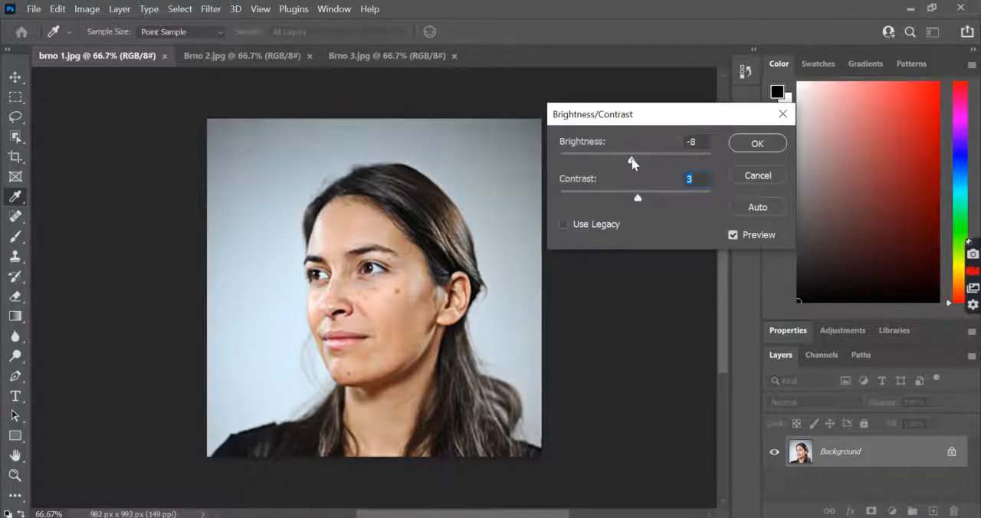
click(746, 144)
key(v)
Step: Apply a Brightness/Contrast adjustment to the Brno 2 portrait with brightness -2 and contrast -2
click(214, 56)
click(79, 9)
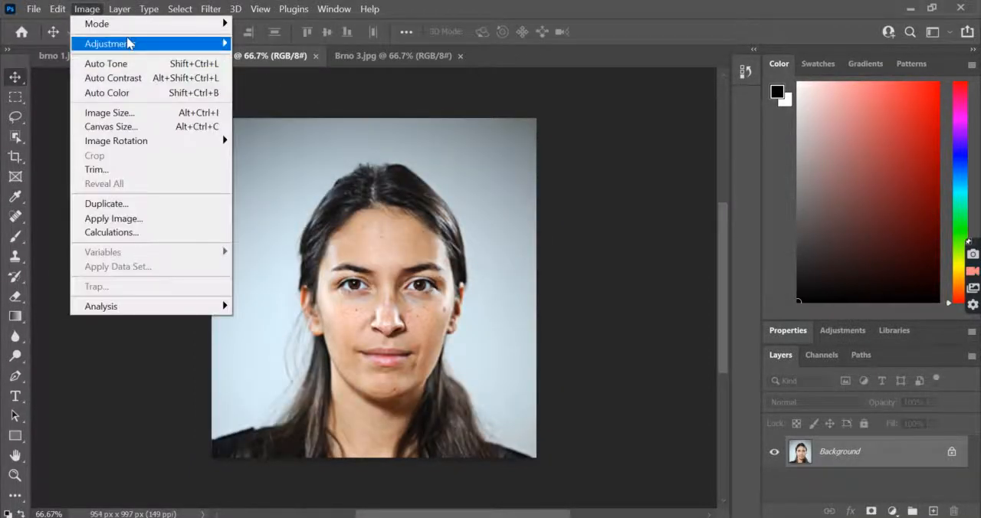
mouse_move(127, 42)
click(258, 39)
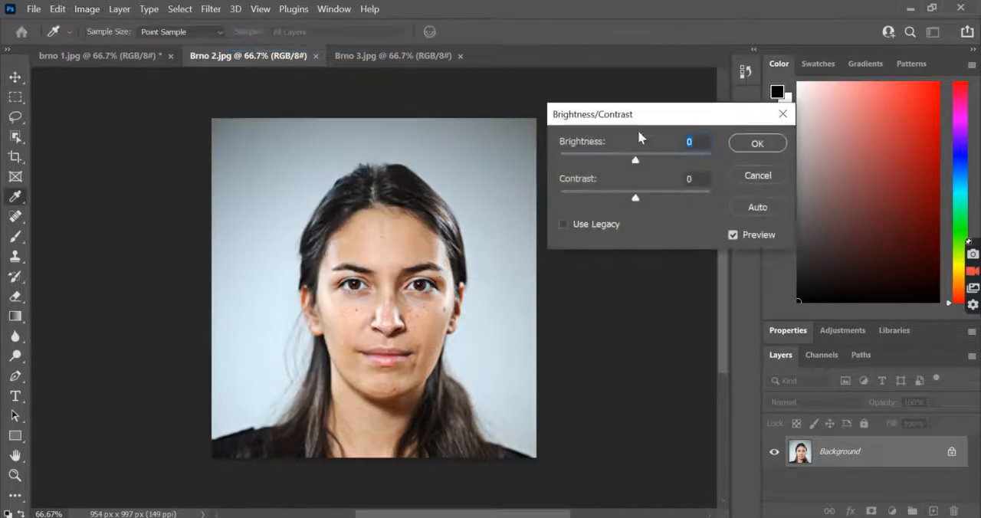
drag(635, 160, 635, 166)
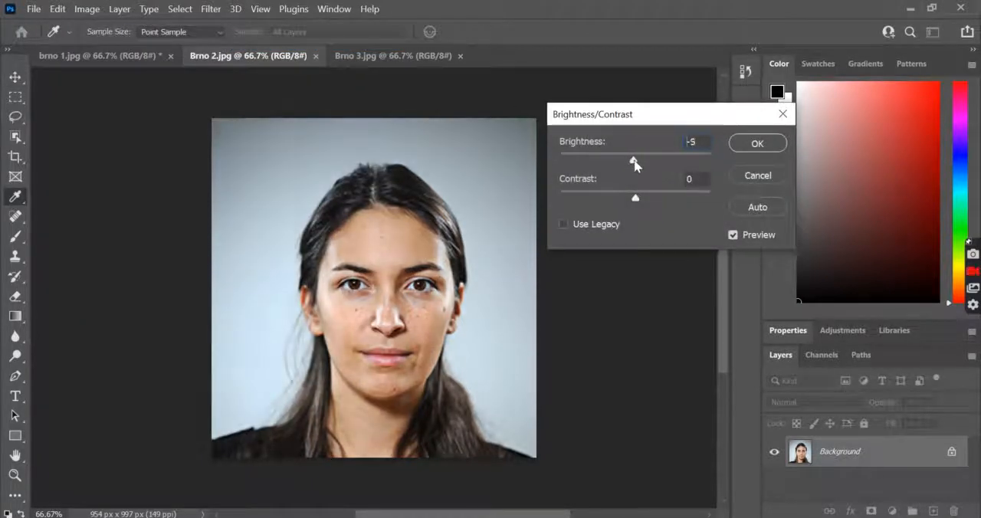
drag(636, 197, 631, 197)
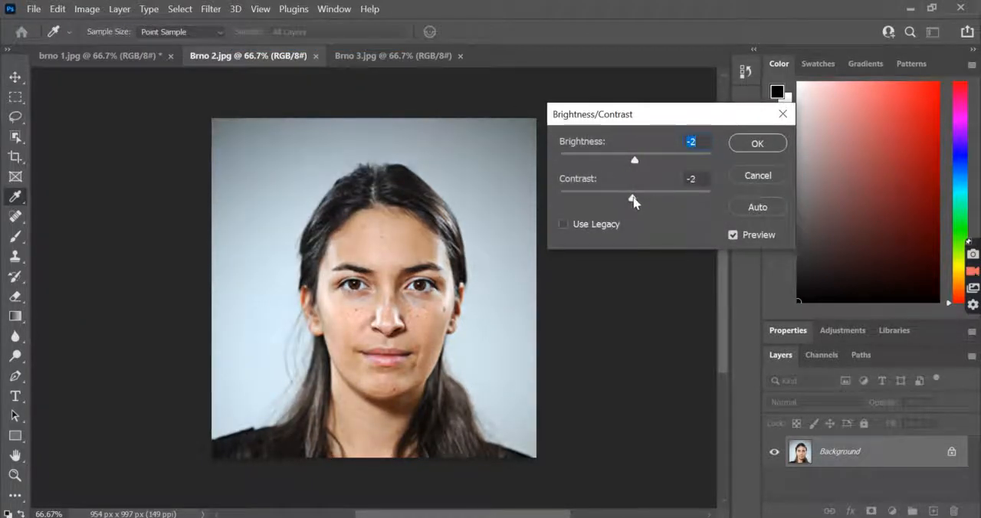
click(633, 199)
click(755, 144)
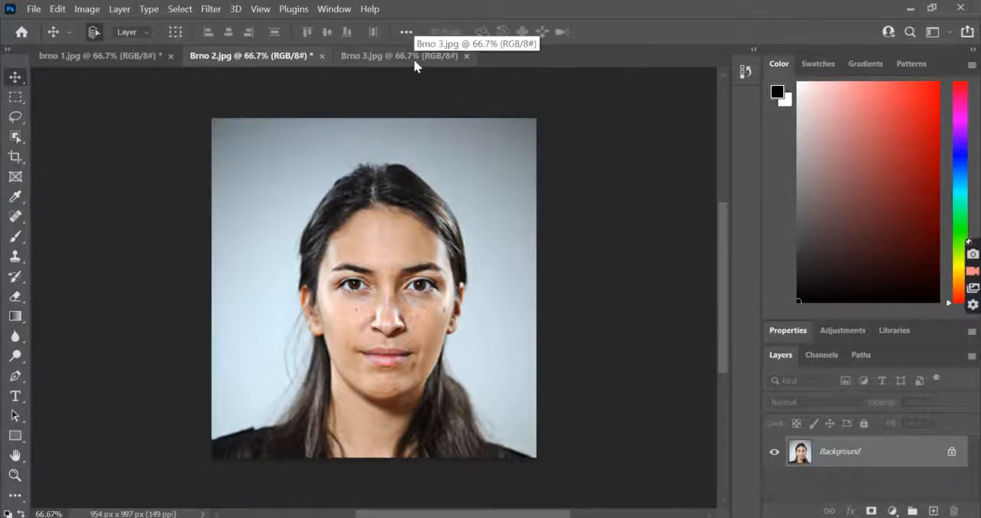
Step: Apply a Brightness/Contrast adjustment to the Brno 3 portrait with brightness -5 and contrast 5
click(413, 59)
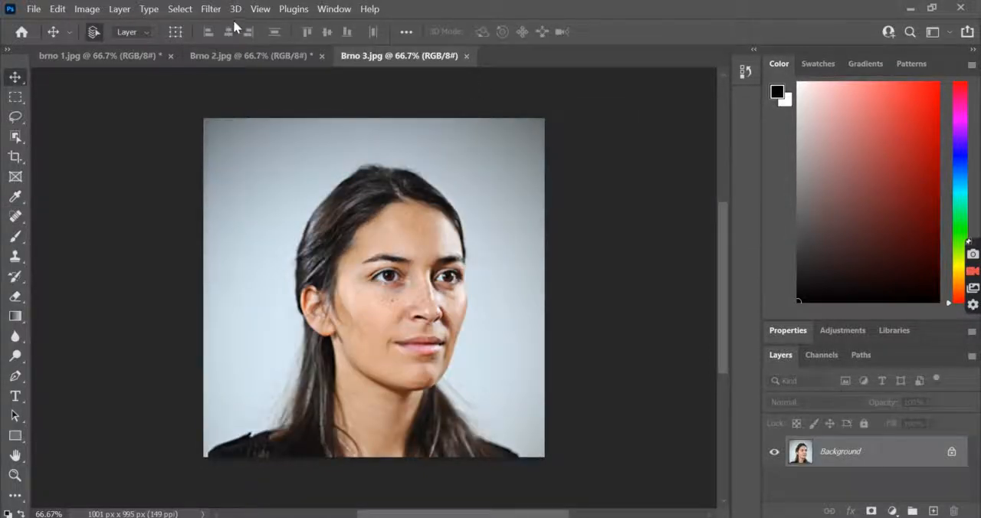
click(86, 8)
mouse_move(153, 44)
click(286, 44)
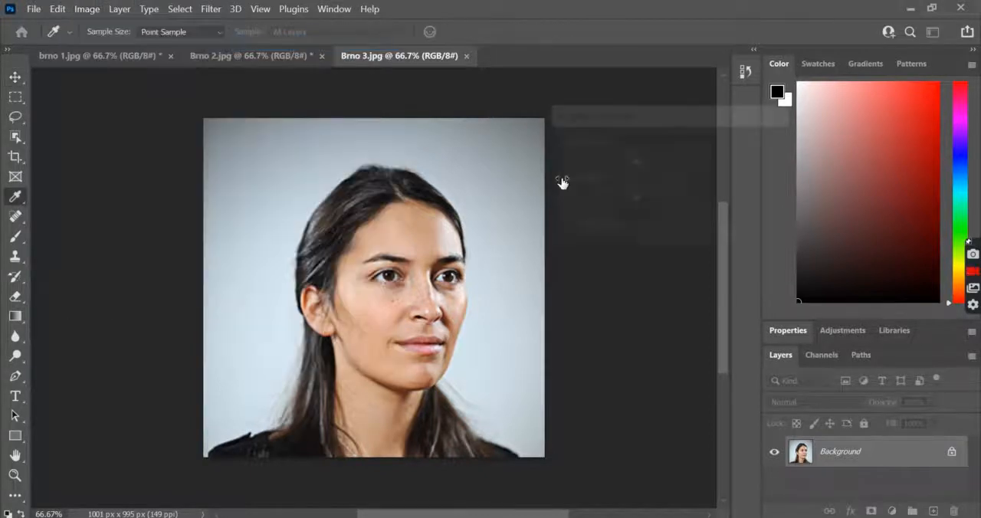
drag(635, 161, 633, 160)
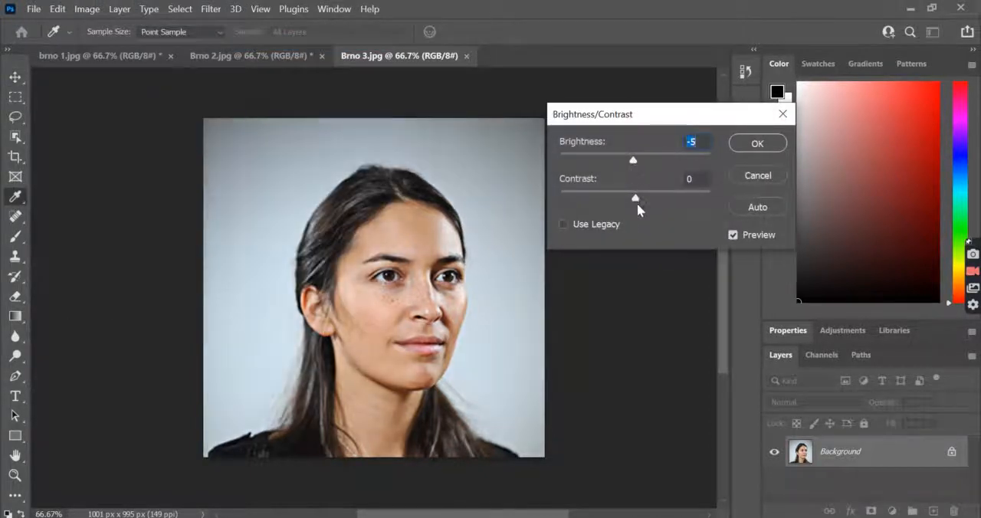
click(755, 143)
key(v)
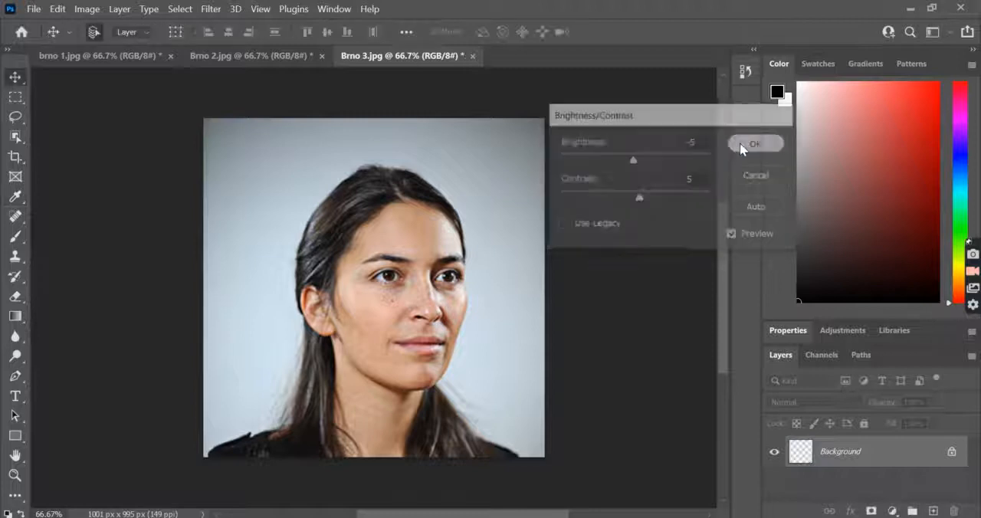
Step: Apply a slight Color Balance adjustment to the midtones of the brno 1 portrait
click(113, 60)
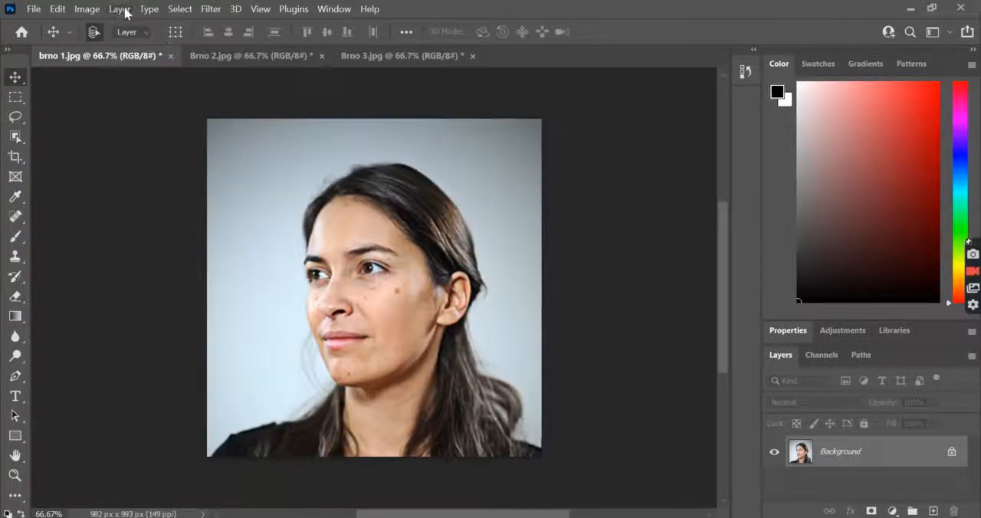
click(88, 9)
mouse_move(153, 43)
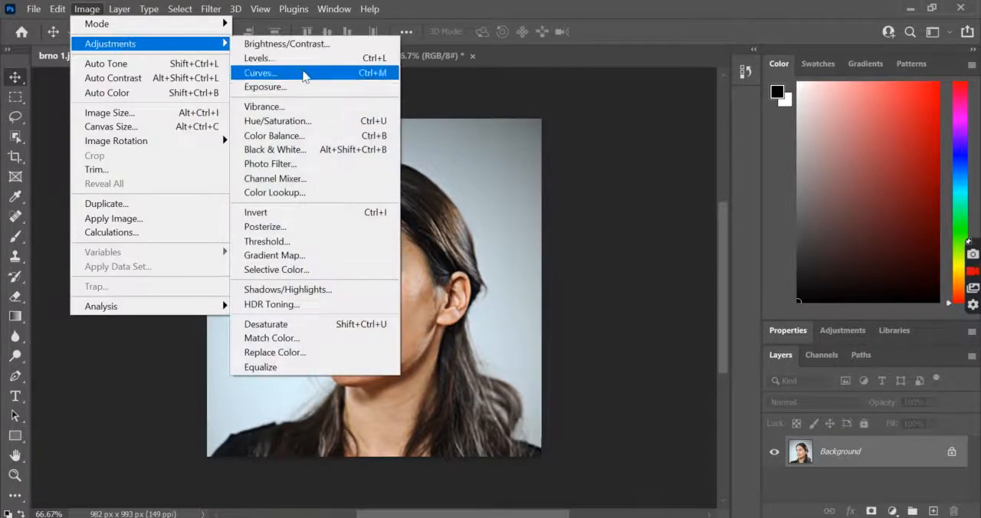
click(304, 137)
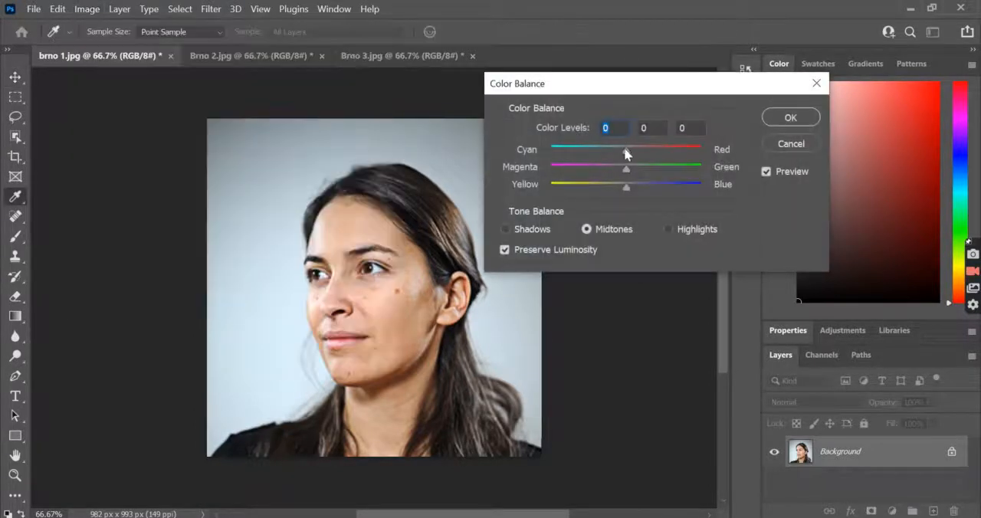
drag(632, 145, 625, 189)
click(626, 171)
click(790, 117)
Step: Apply a midtone Color Balance adjustment to the Brno 2 portrait with cyan–red at -3 and magenta–green at -7
click(278, 66)
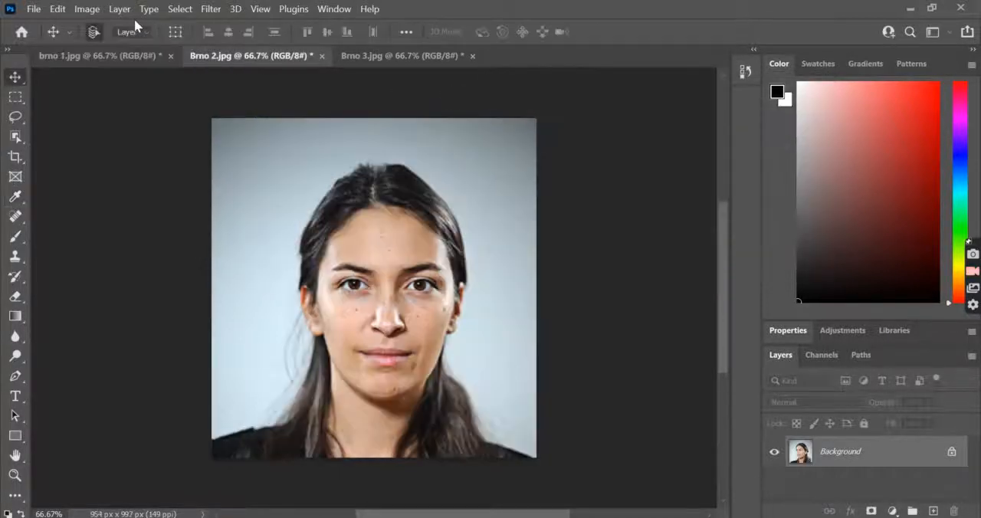
click(87, 8)
mouse_move(145, 46)
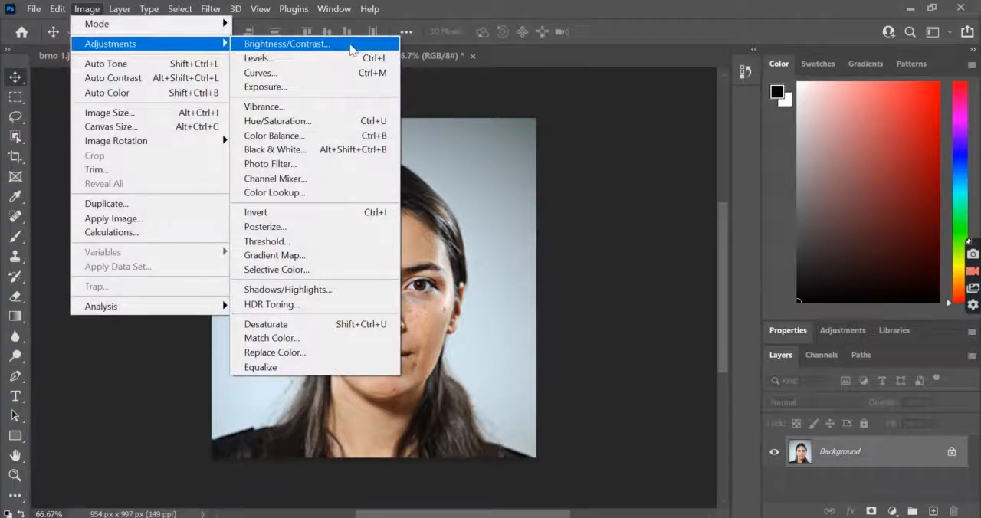
click(330, 136)
drag(625, 152, 621, 165)
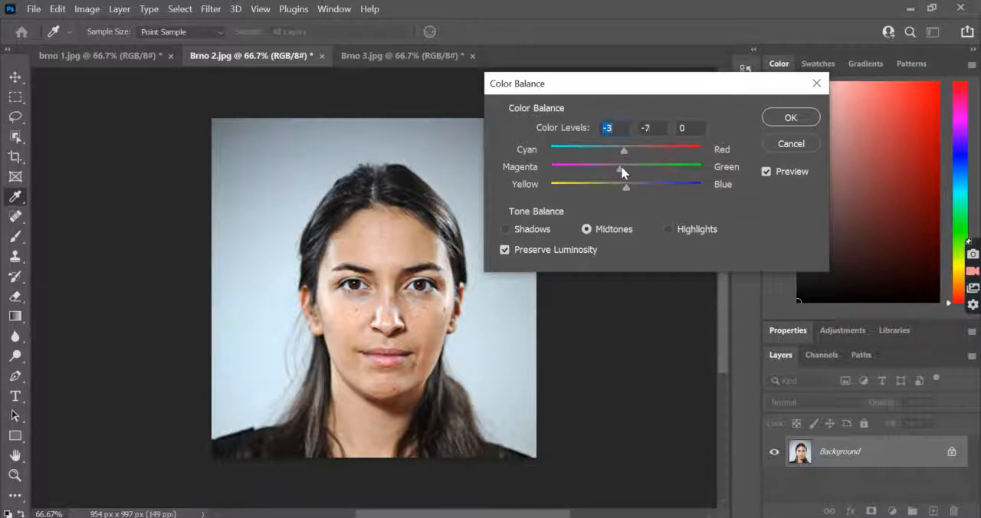
click(790, 118)
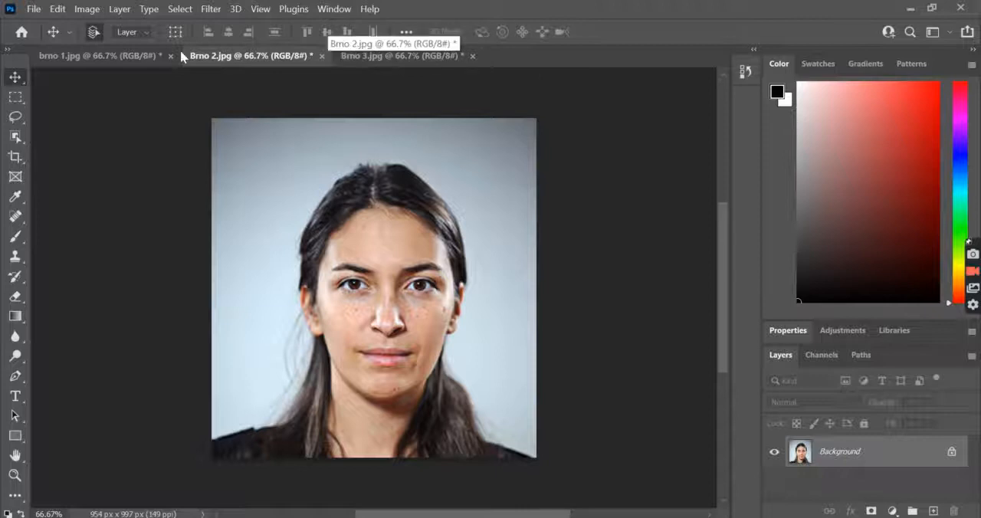
Step: Compare the colour and lighting of the three adjusted portraits, ending on Brno 2
click(88, 56)
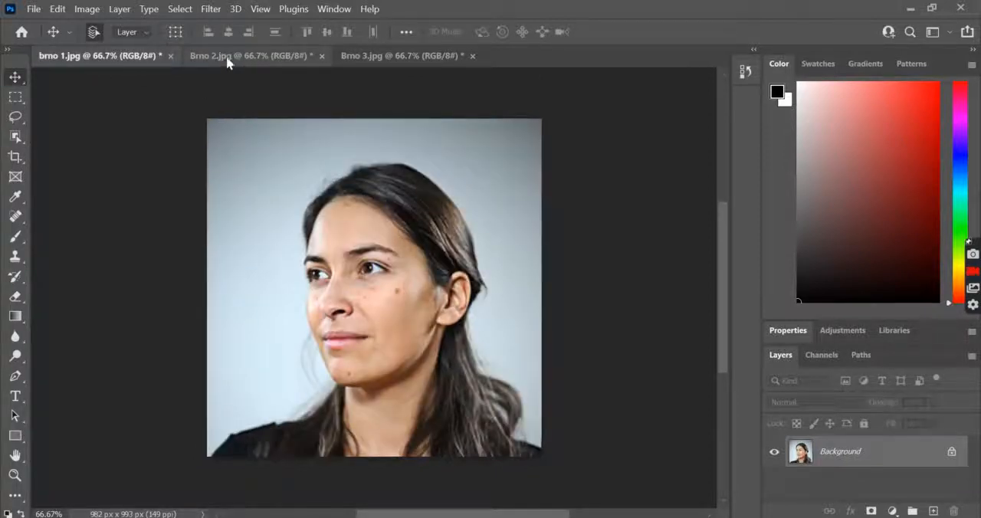
click(226, 57)
click(438, 57)
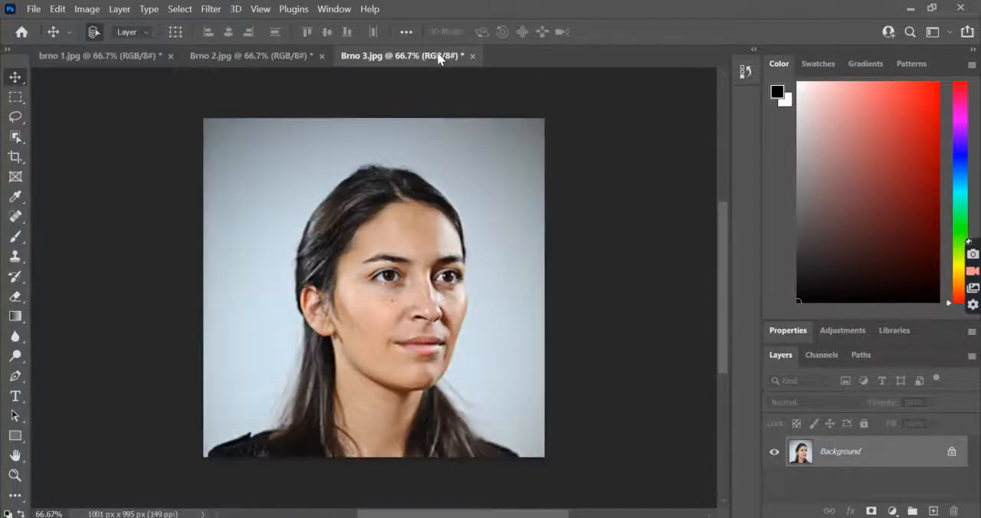
click(273, 57)
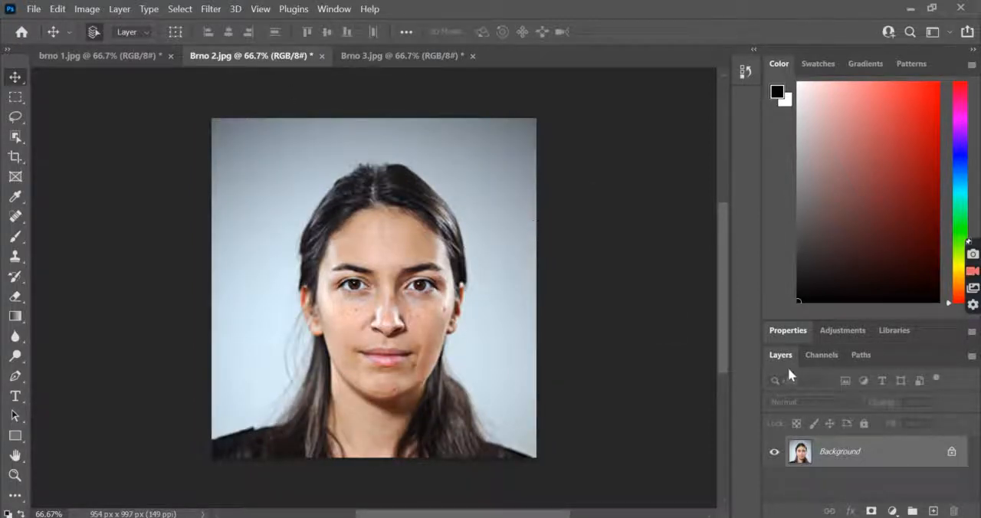
Step: Convert the locked Background of the Brno 2 portrait into a regular layer named Base Layer
click(818, 355)
click(788, 330)
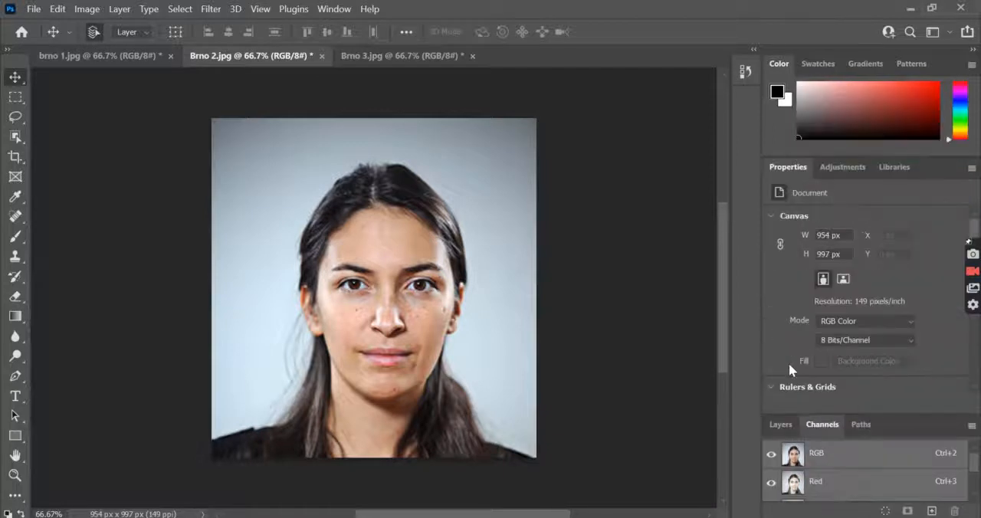
click(780, 423)
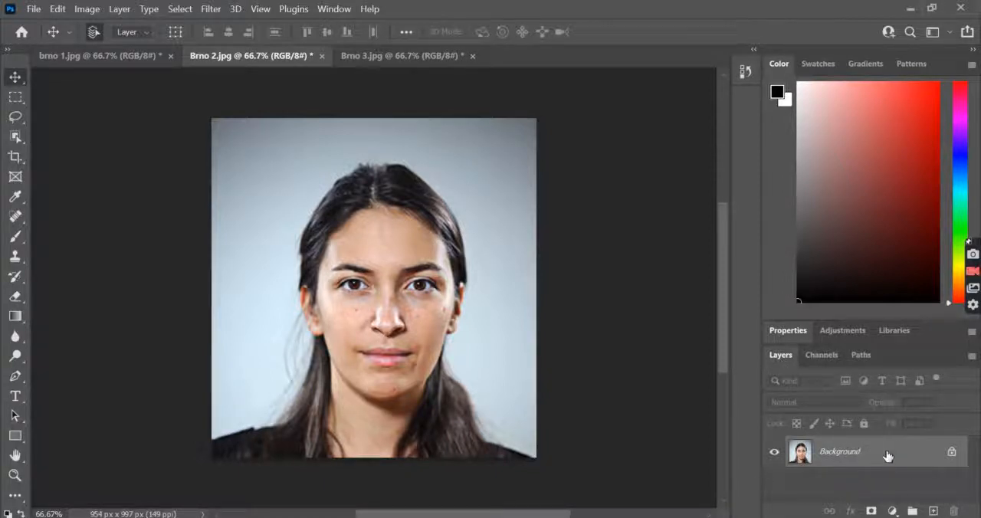
double_click(837, 455)
text(Base Layer)
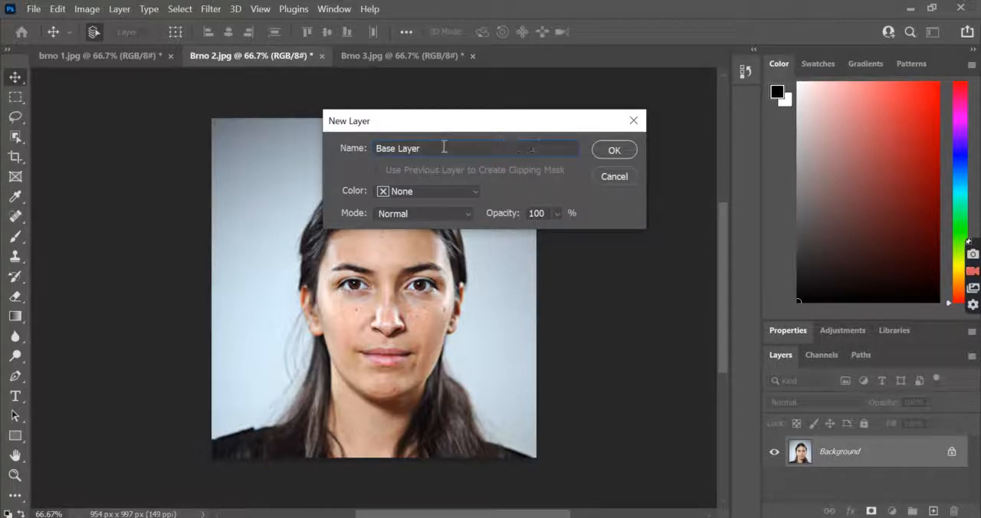
click(613, 150)
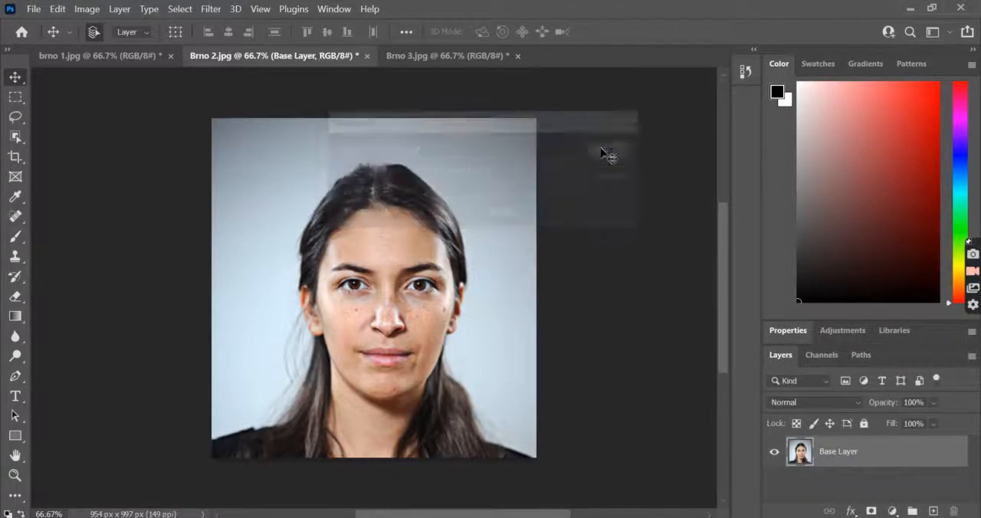
Step: Make a rectangular marquee selection around the eye and eyebrow on the left side of the face in Brno 2
click(462, 59)
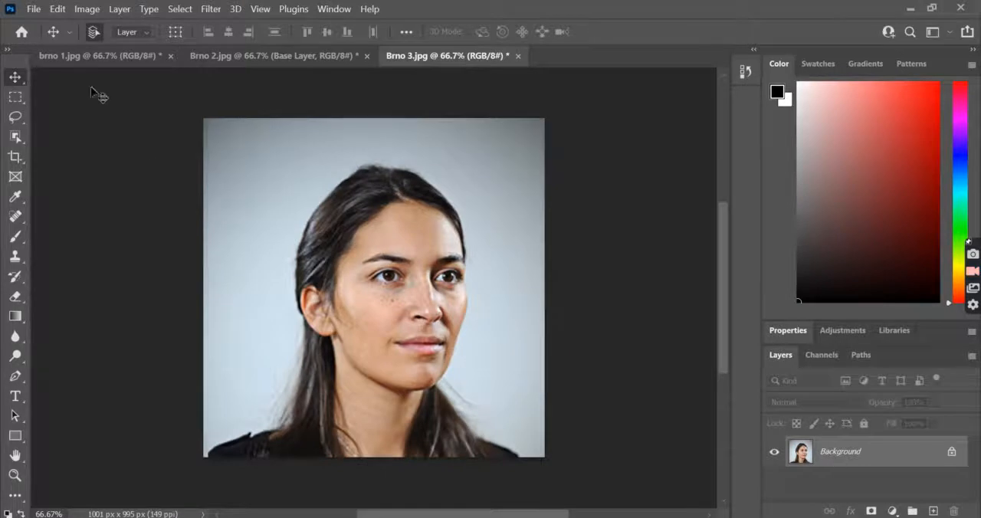
click(96, 57)
click(310, 58)
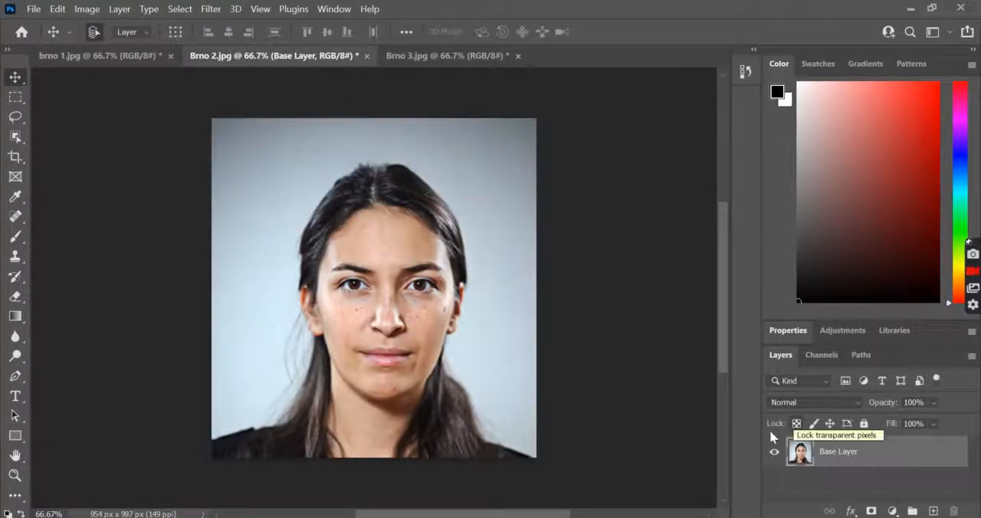
click(17, 99)
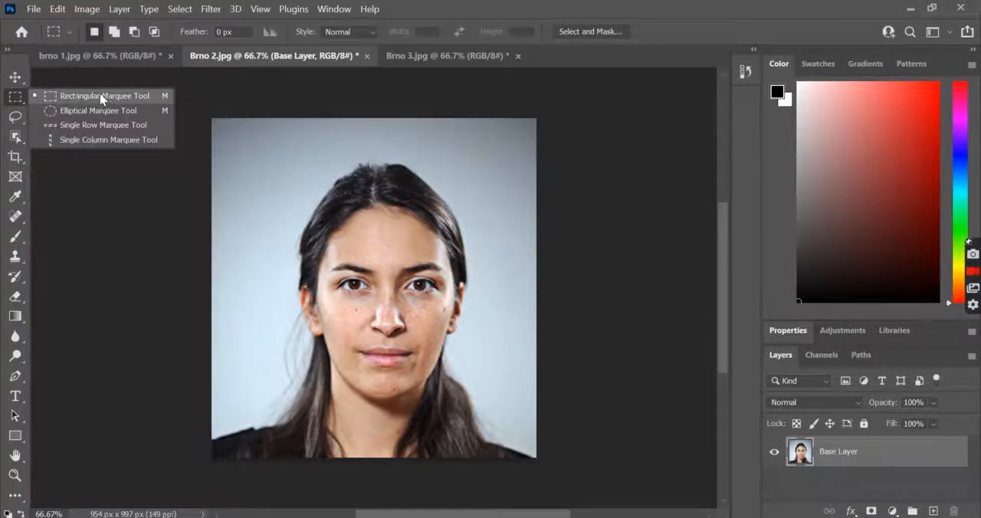
click(100, 98)
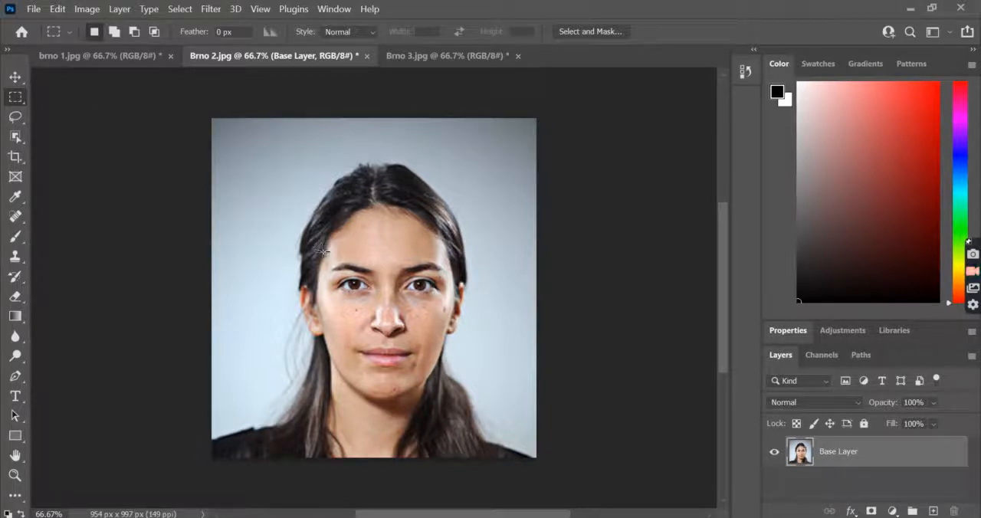
drag(372, 293, 418, 347)
key(ctrl+d)
drag(320, 253, 388, 307)
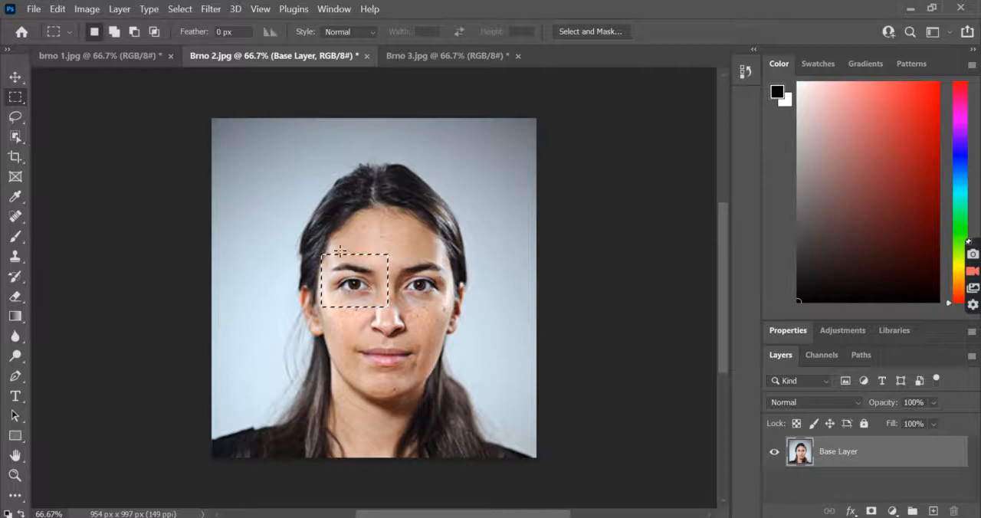
Step: Copy the selected eye area to a new layer and move the copy slightly up and to the left of the original eye
right_click(377, 266)
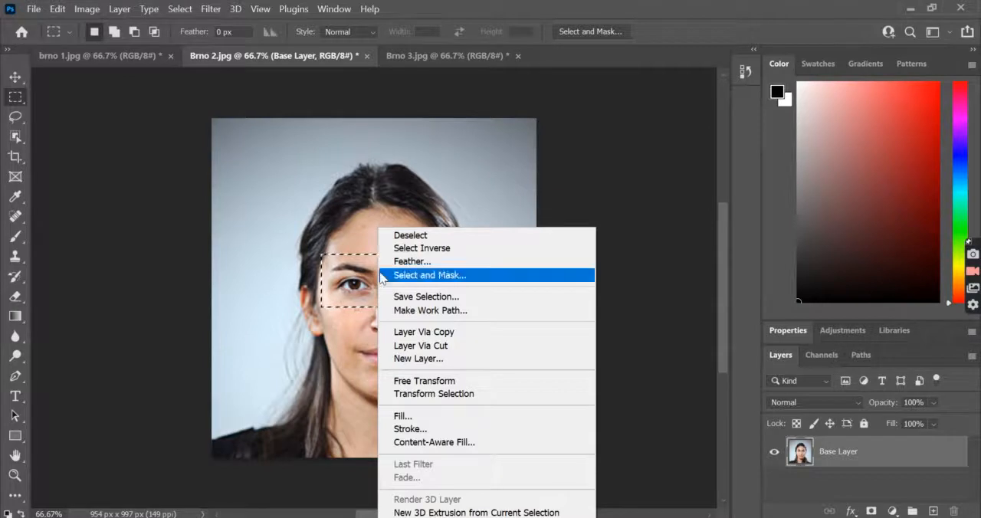
click(440, 334)
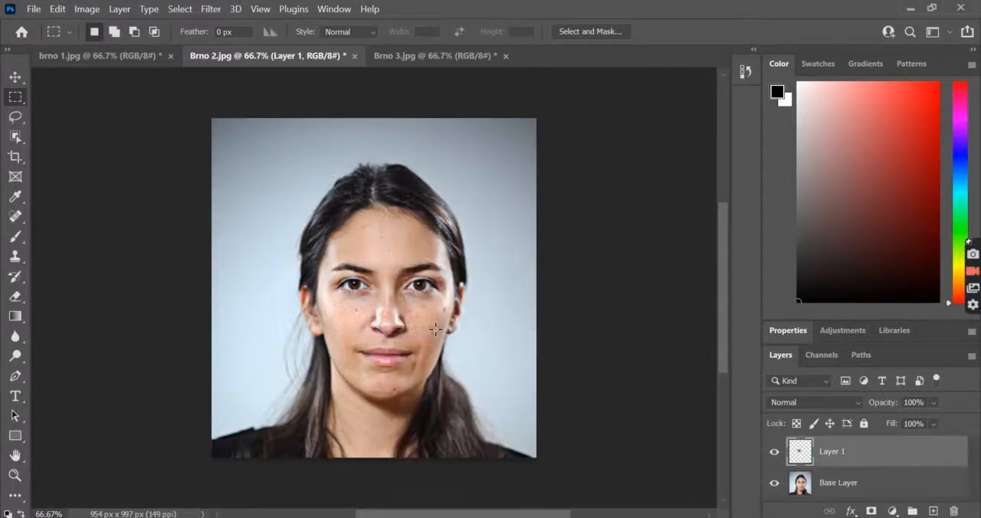
click(16, 78)
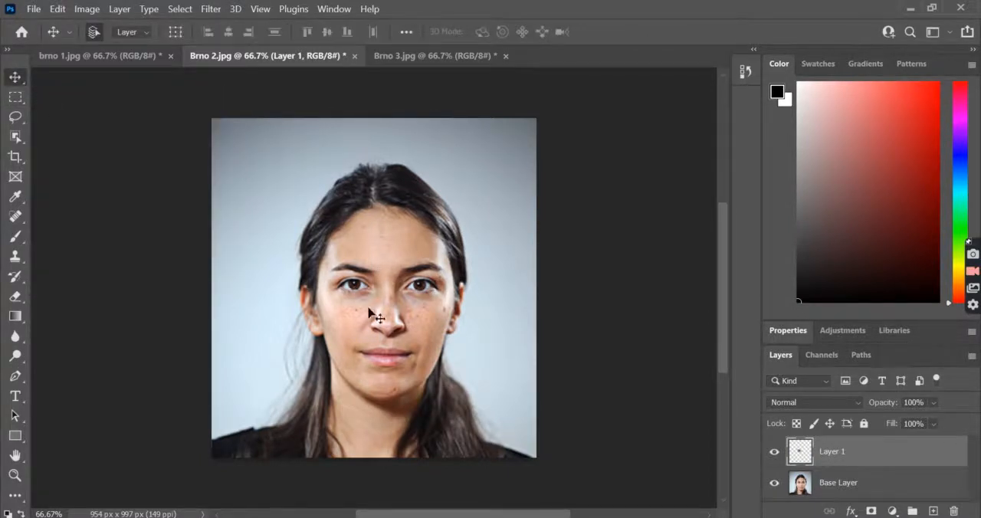
drag(364, 290, 331, 268)
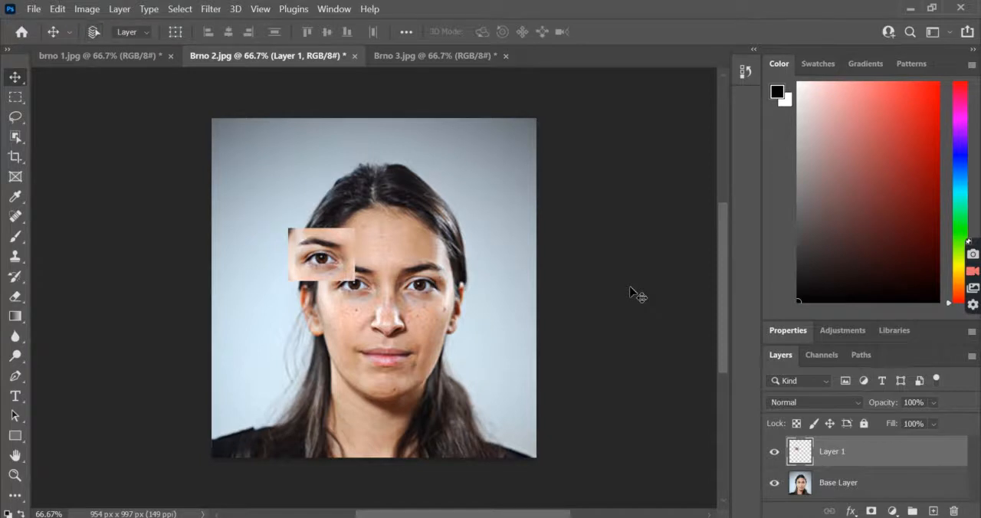
Step: Scale the copied eye patch to about 98.5% with Free Transform and shift it slightly towards the middle of the face
key(ctrl+t)
drag(353, 224, 362, 221)
mouse_move(286, 219)
mouse_down()
mouse_move(194, 143)
mouse_move(295, 224)
mouse_up()
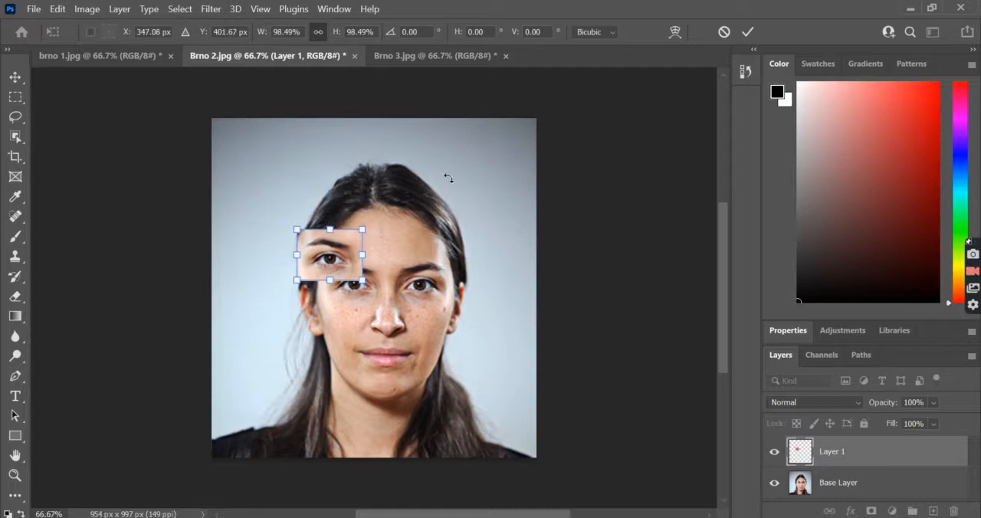
key(Return)
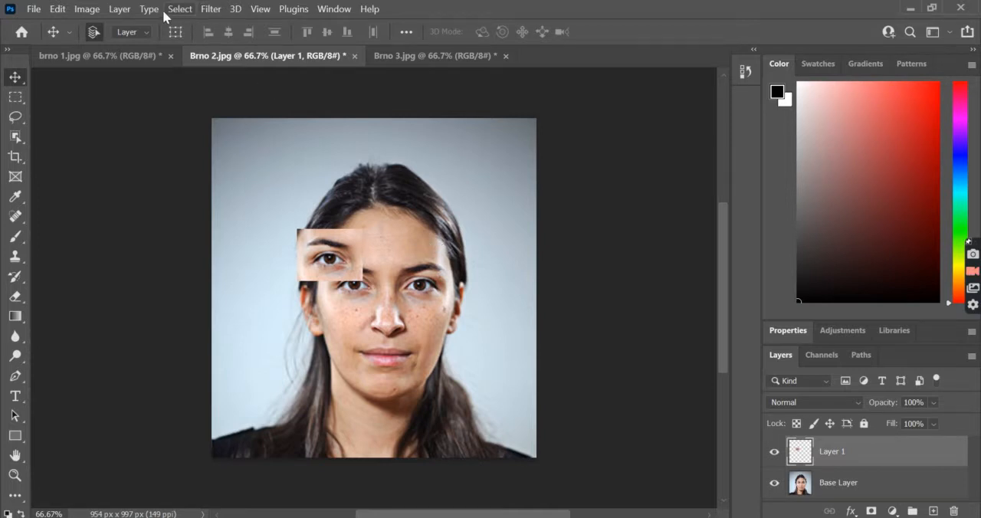
Step: Open the Drop Shadow layer style settings for the copied eye layer
click(120, 9)
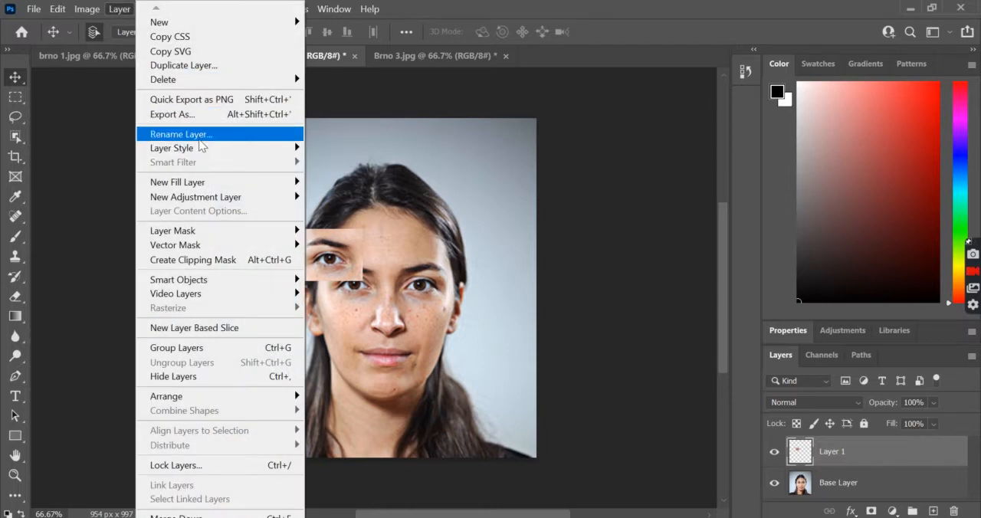
mouse_move(205, 149)
click(354, 297)
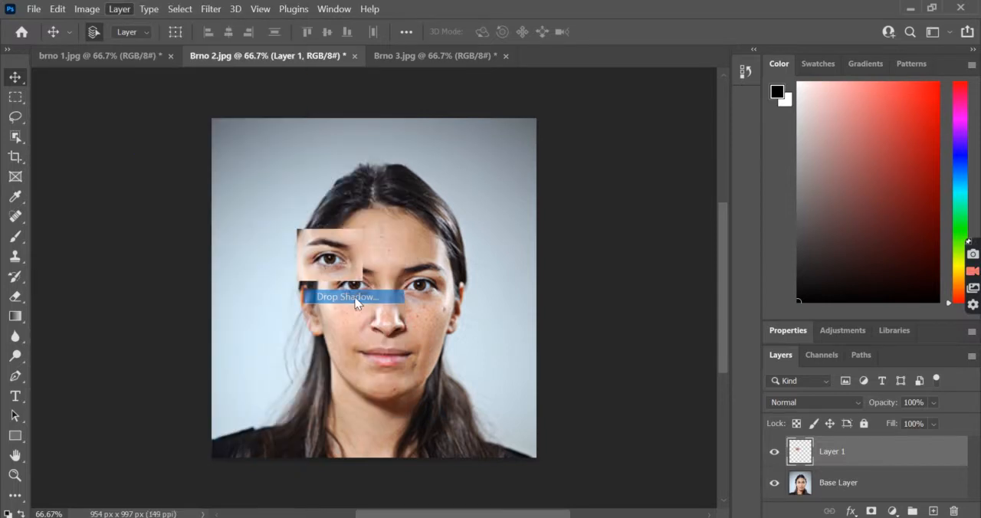